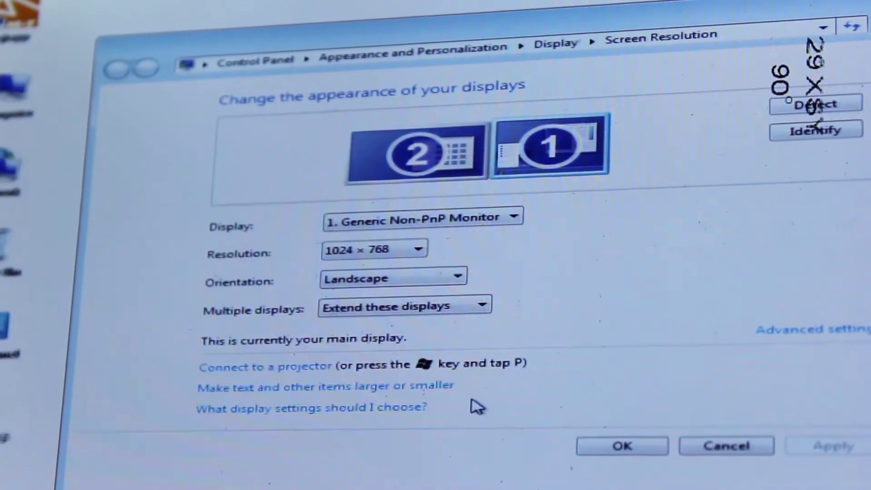
# Open the Multiple displays choices in Screen Resolution to pick 'Extend these displays'.
pyautogui.click(398, 309)
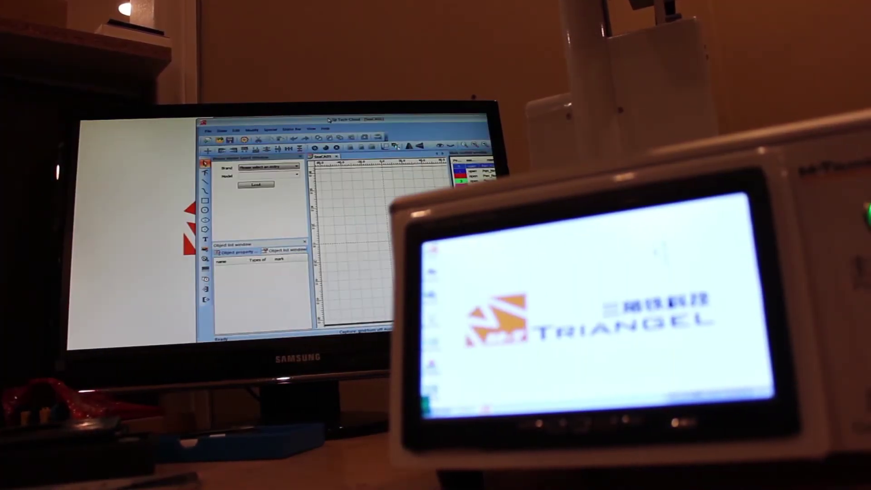
# Move the cutting software window onto the Samsung monitor and maximize it.
pyautogui.moveTo(265, 123); pyautogui.dragTo(278, 123)
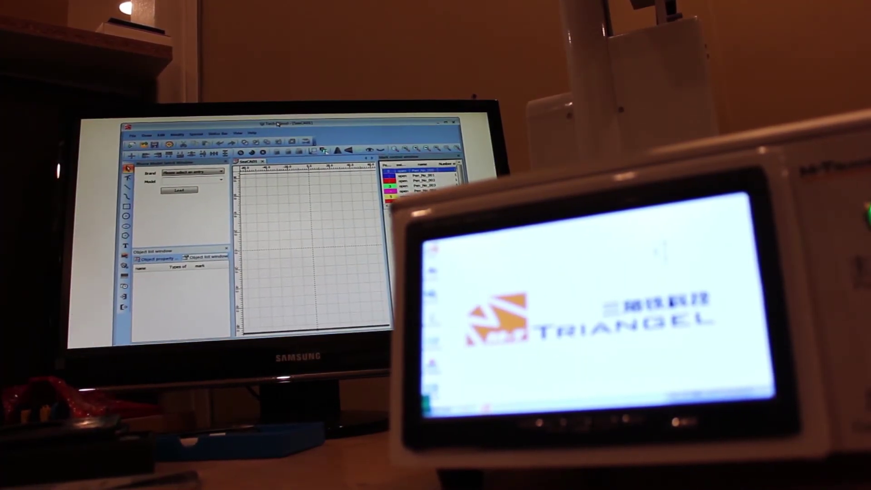
pyautogui.doubleClick(278, 123)
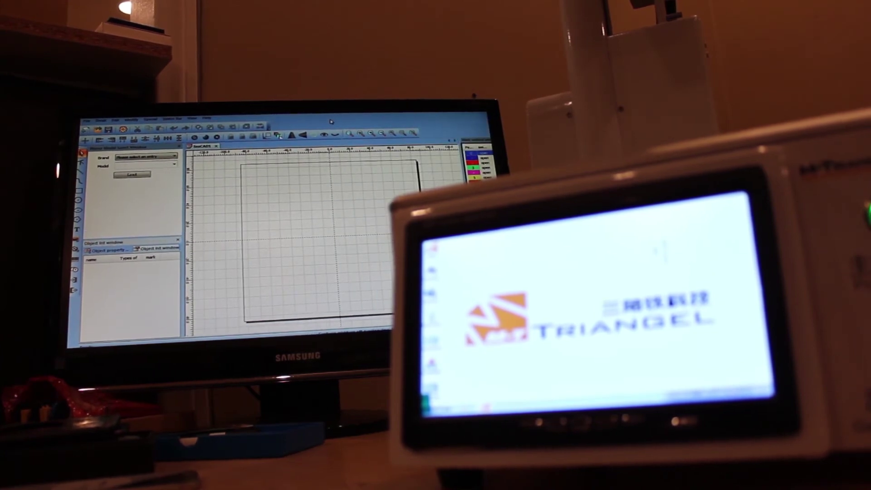